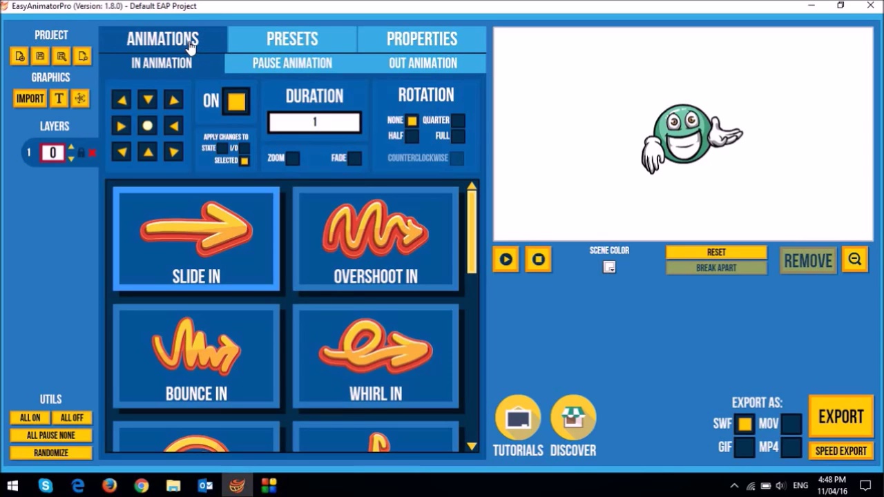
Step: Apply the Corner Pointer Inward preset to the green emoji character, then stop its preview
click(264, 42)
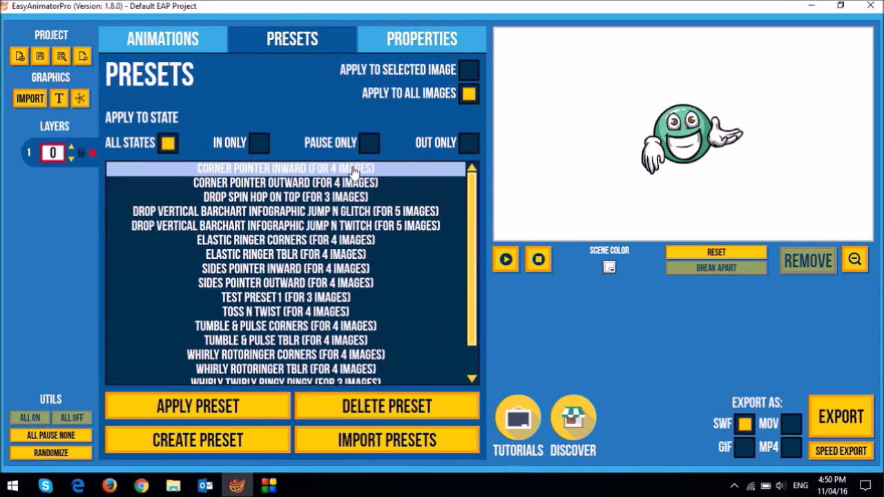
click(203, 411)
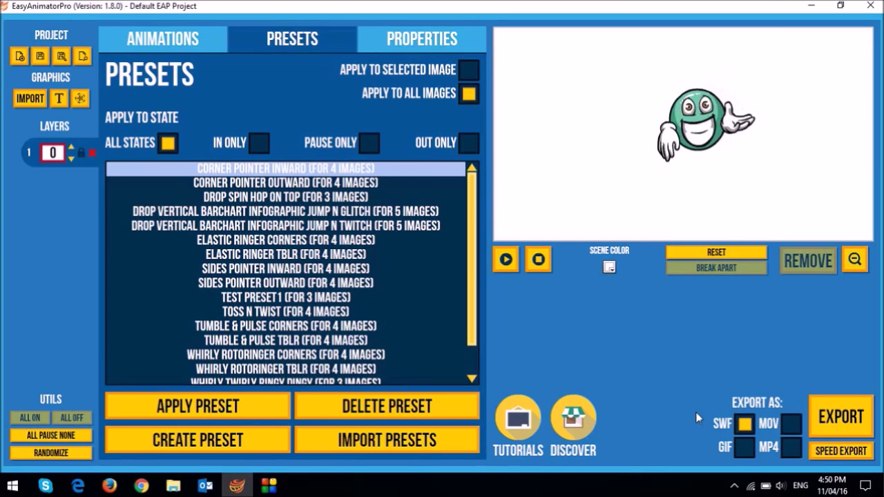
click(538, 263)
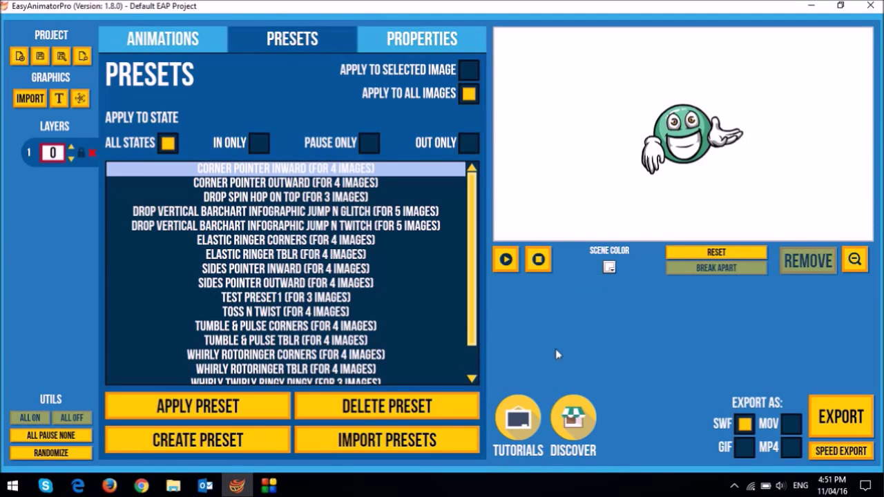
Step: Check the In, Pause and Out animation settings the preset assigned
click(161, 39)
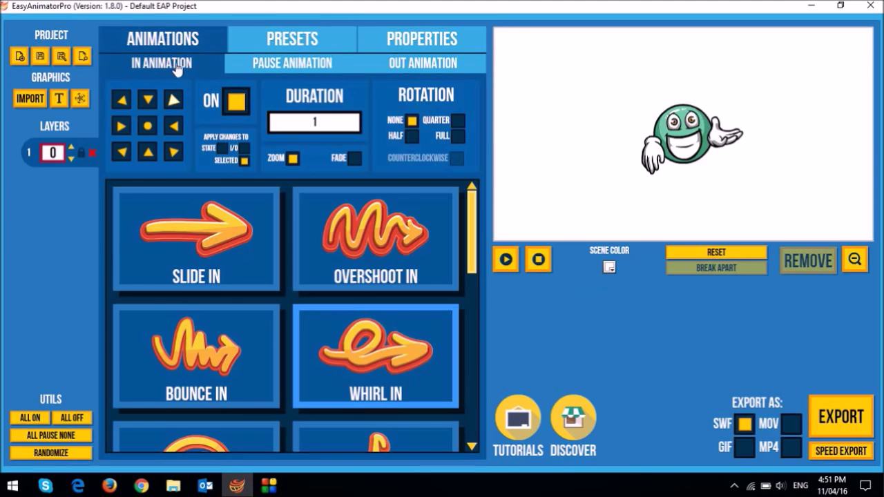
click(287, 67)
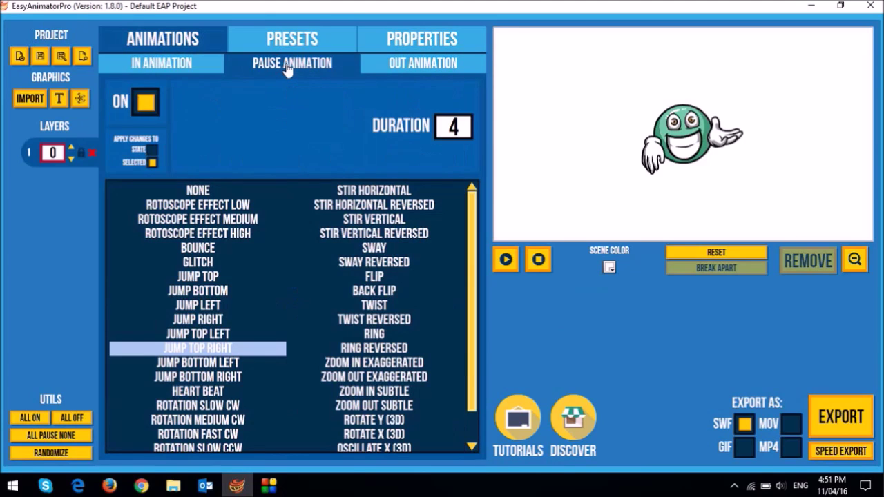
click(419, 69)
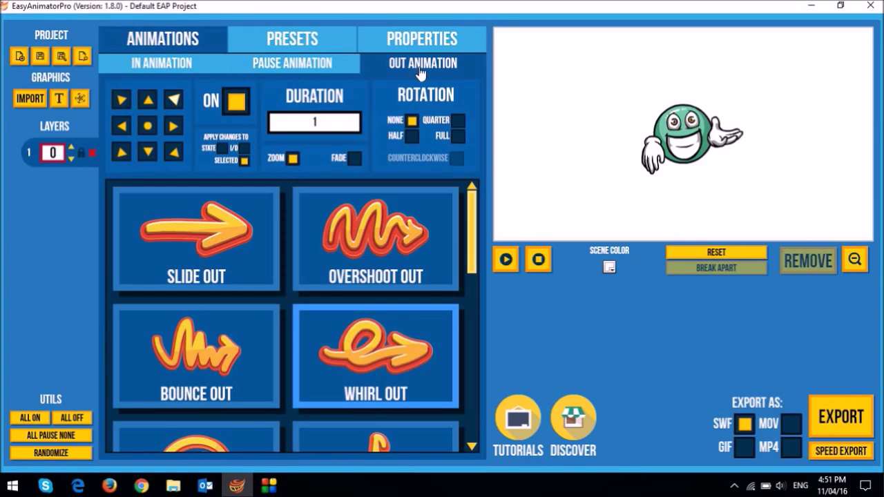
click(196, 68)
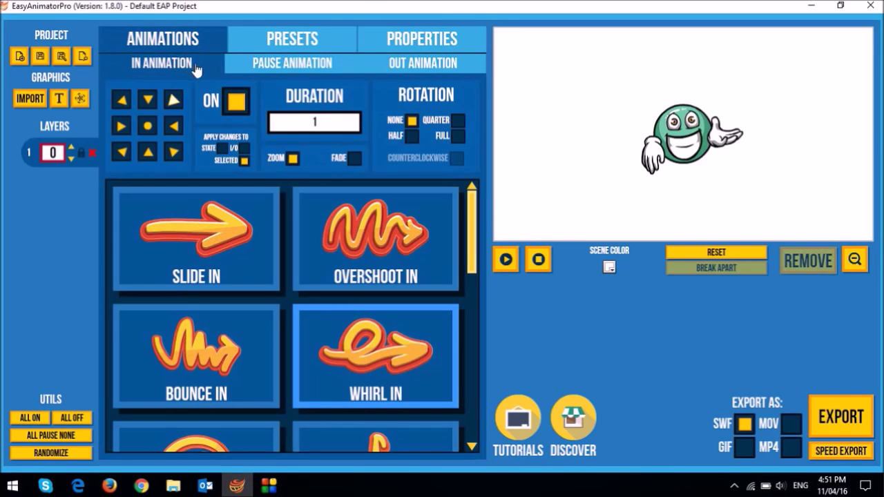
Step: Replay the preview while rechecking pause and out settings, then stop it on the Whirl In entry
click(506, 260)
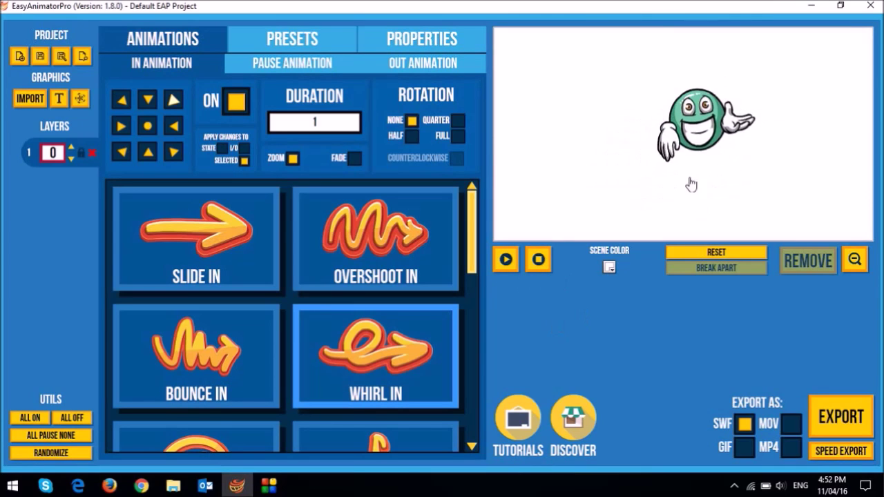
click(292, 66)
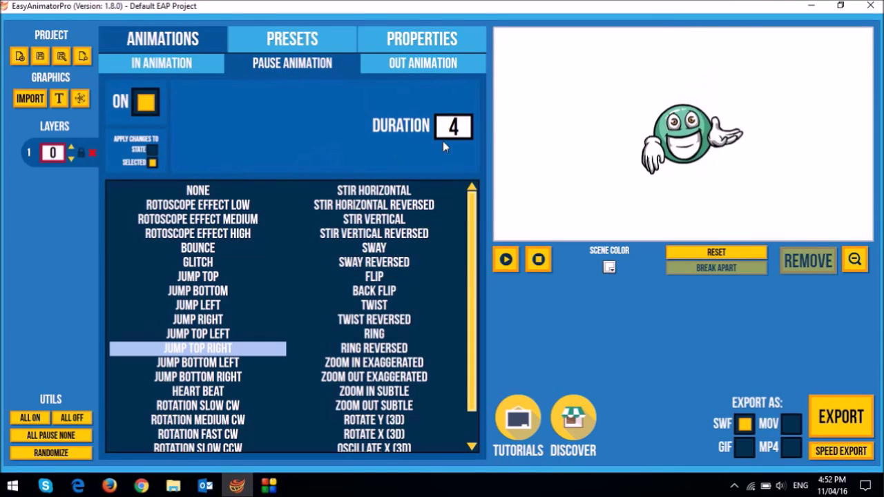
click(423, 74)
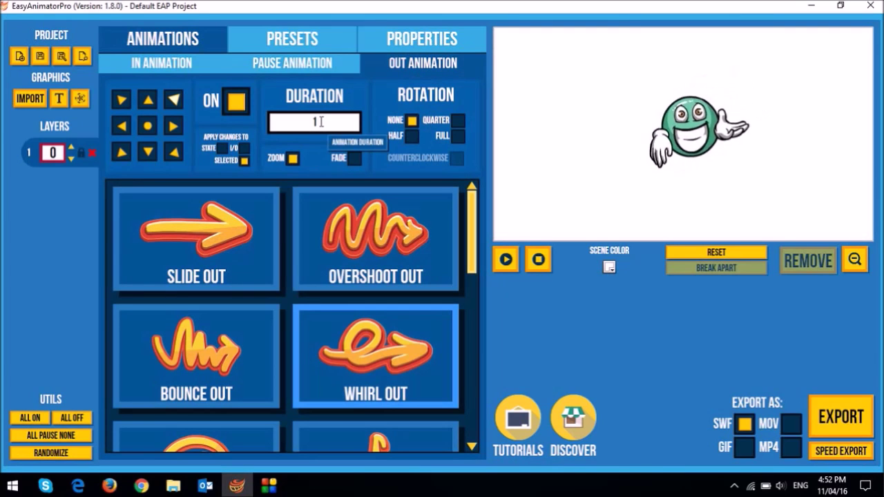
click(538, 259)
click(172, 69)
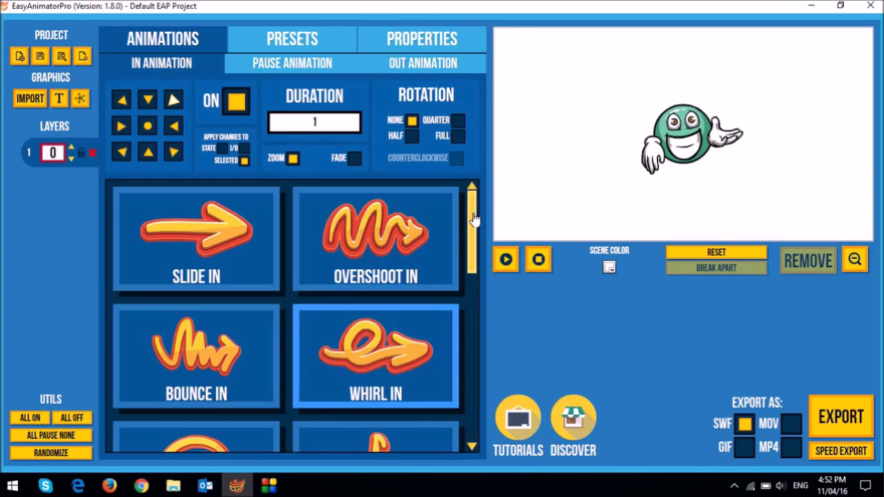
Step: Cycle twice through the In, Pause and Out settings, then go back to the Presets list
click(291, 65)
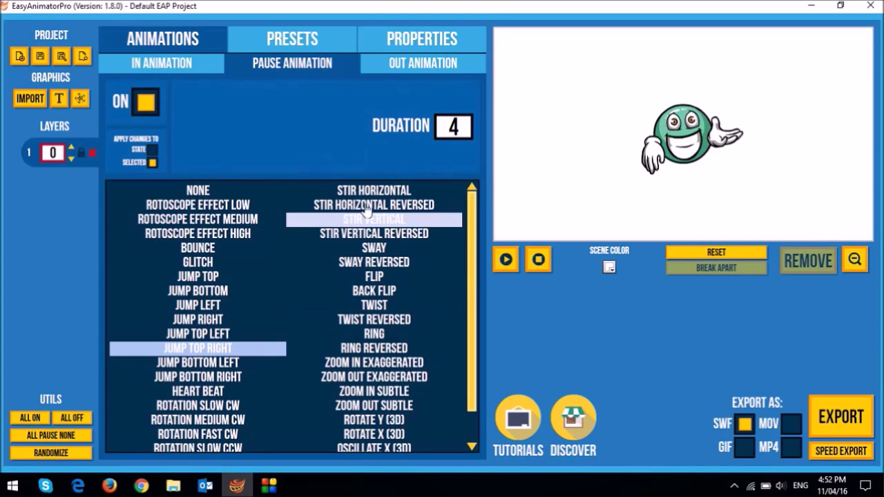
click(430, 64)
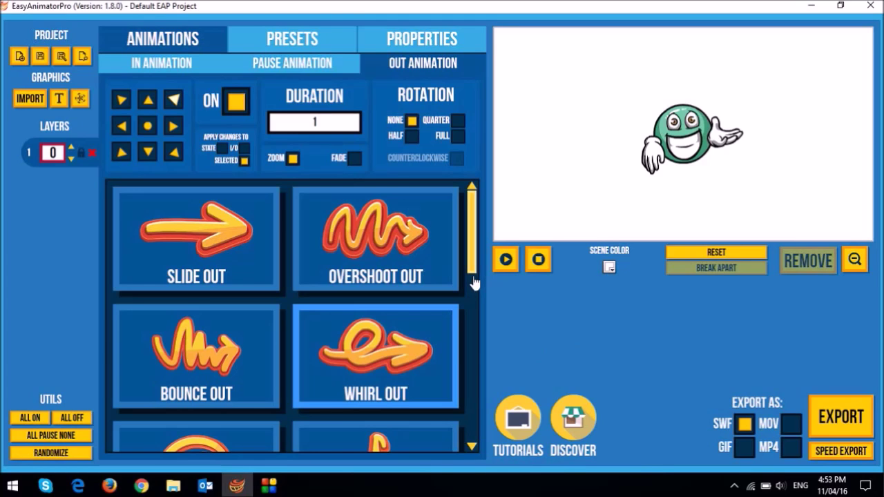
click(162, 68)
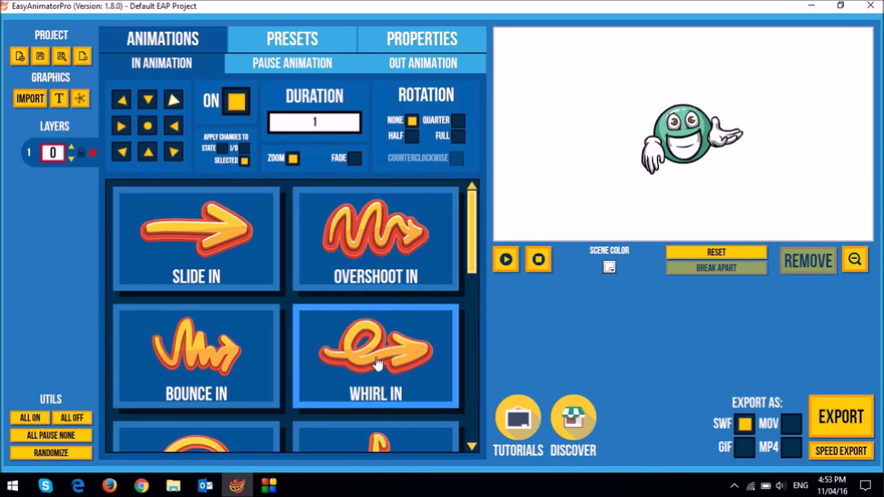
click(292, 63)
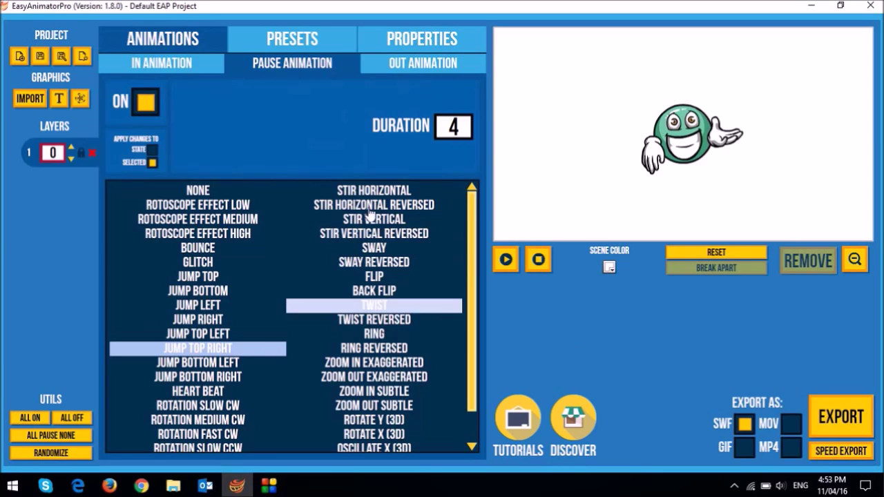
click(438, 72)
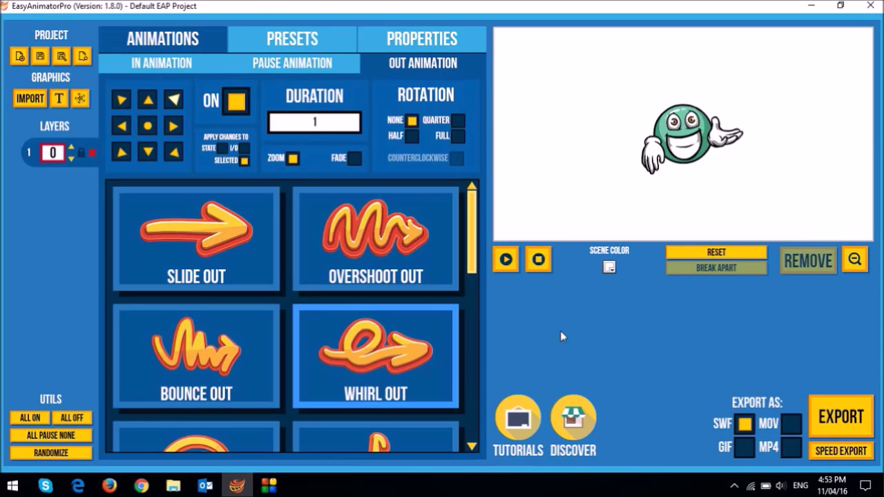
click(292, 39)
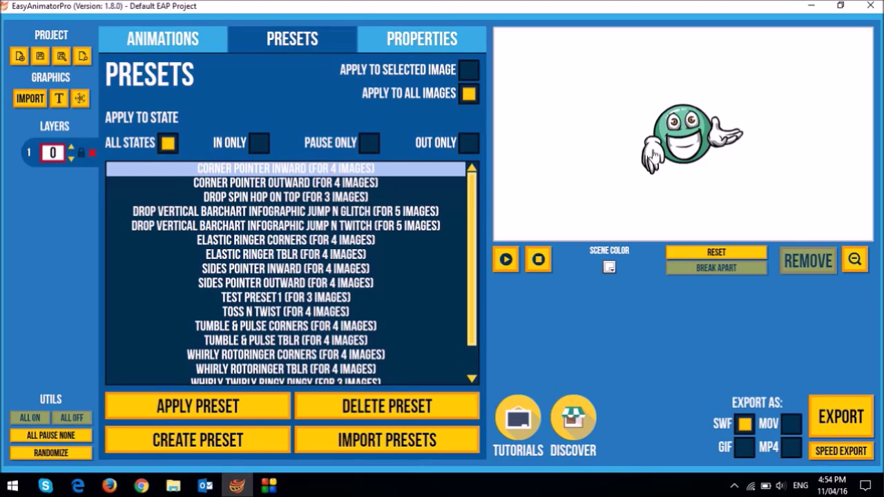
Step: Change the Whirl In entrance duration to 2
click(167, 44)
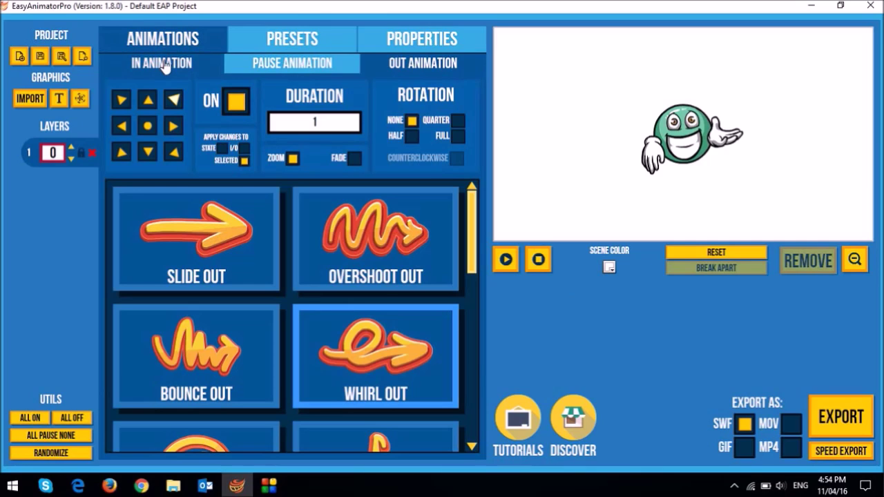
click(163, 64)
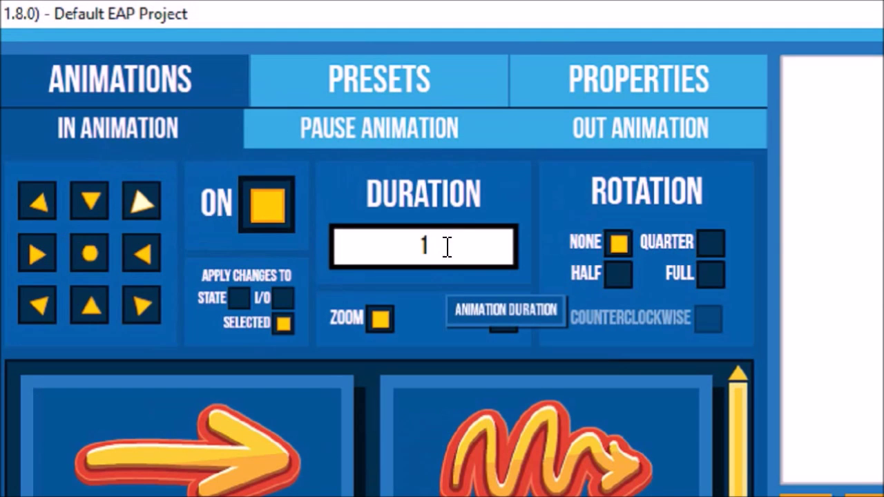
drag(446, 243, 345, 242)
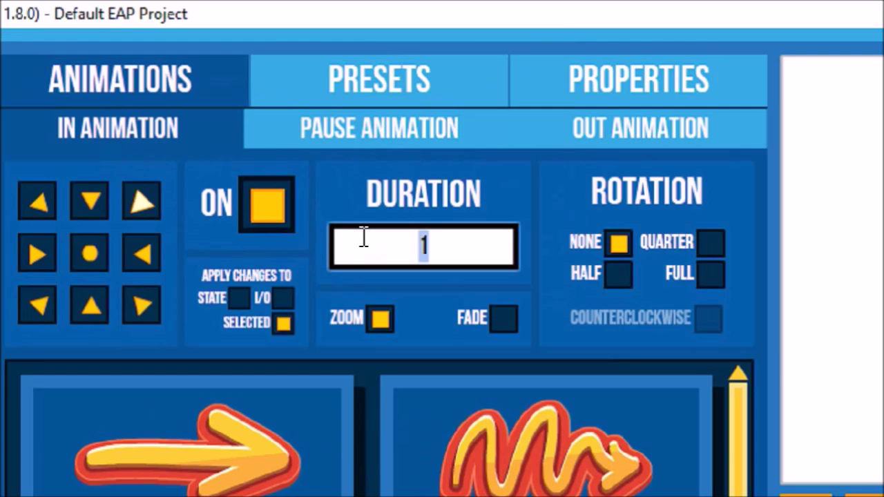
text(2)
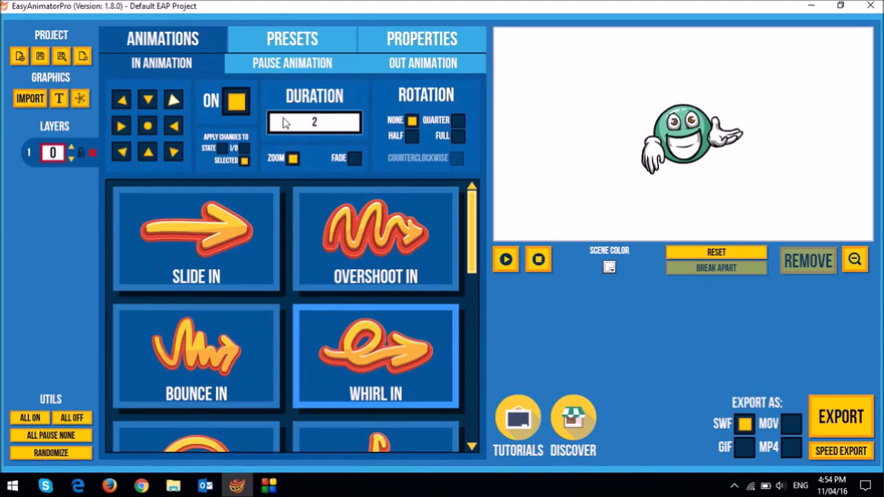
Step: Preview the longer entrance, then view the Jump Top Right pause settings
click(505, 260)
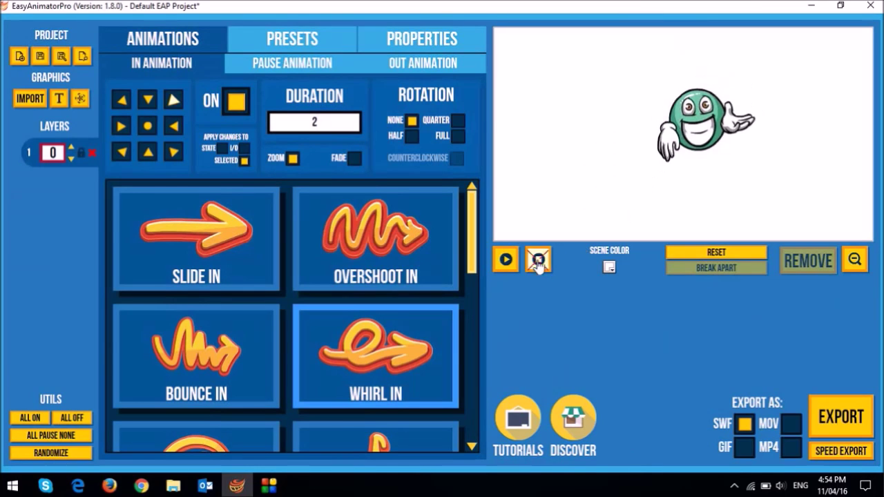
click(507, 260)
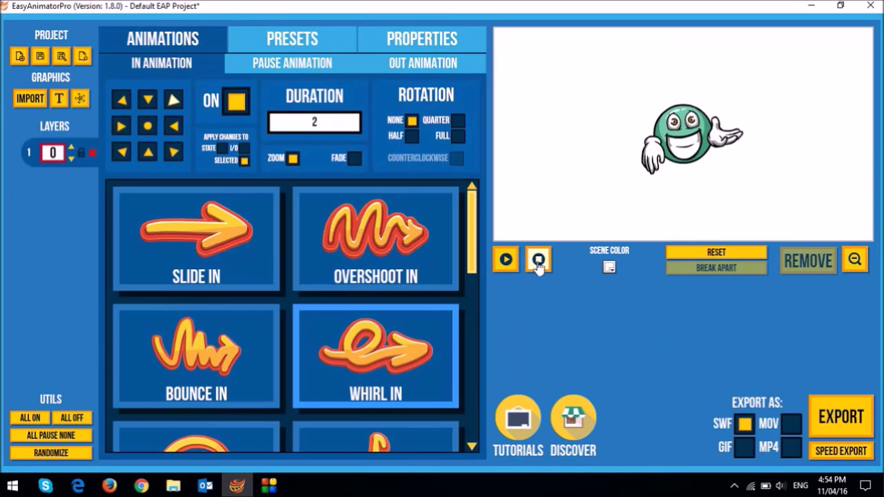
click(289, 66)
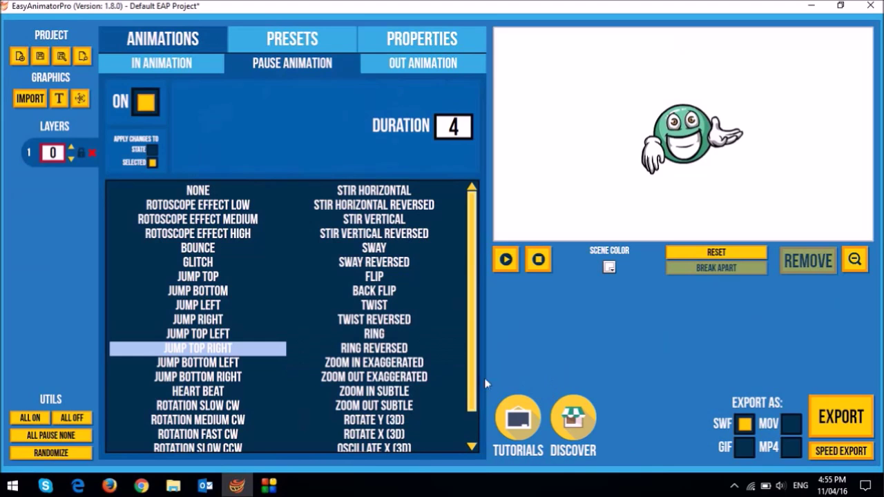
Step: Replace the Jump Top Right pause effect with Zoom In Exaggerated and view the Whirl Out exit settings
click(421, 364)
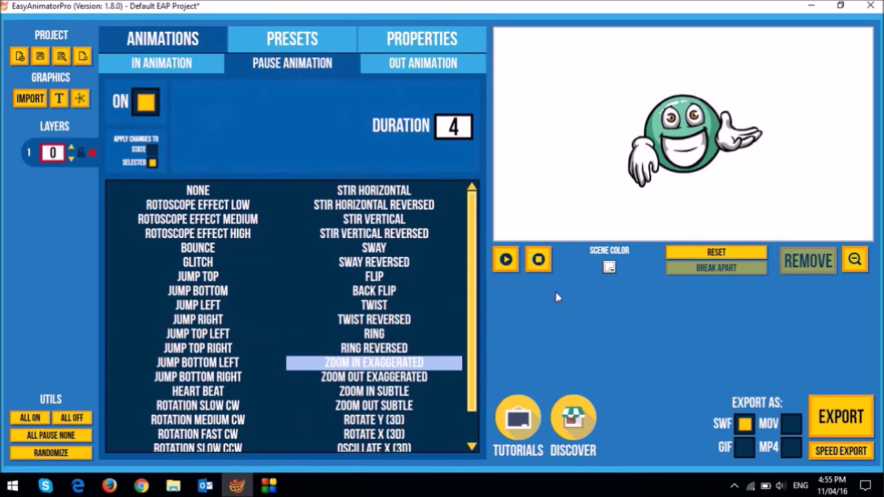
click(693, 158)
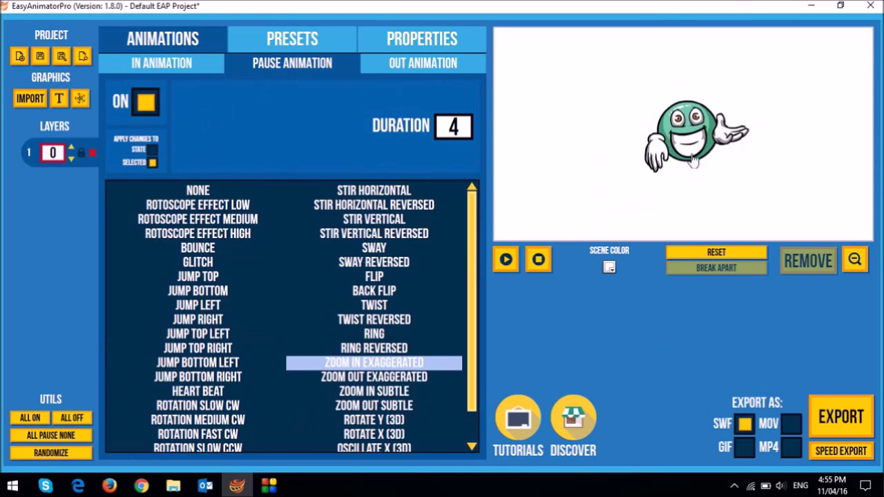
click(431, 69)
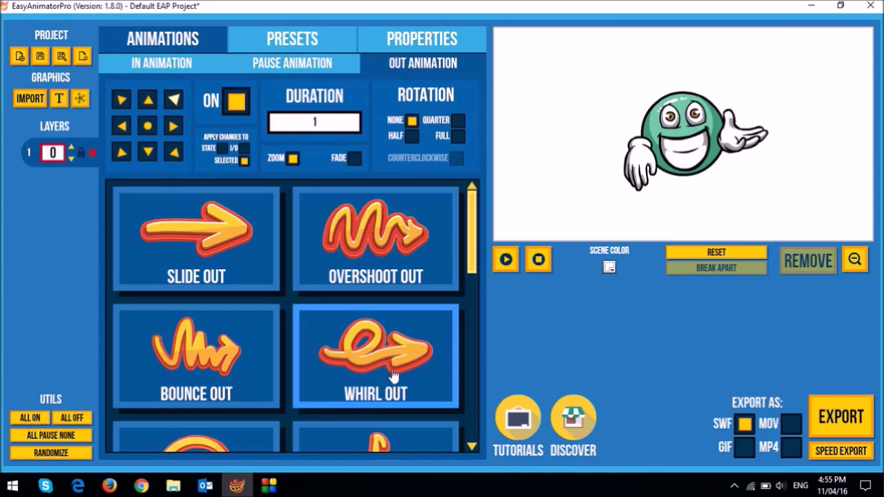
Step: Set the exit effect to Overshoot Out with duration 2 and preview the result
click(395, 254)
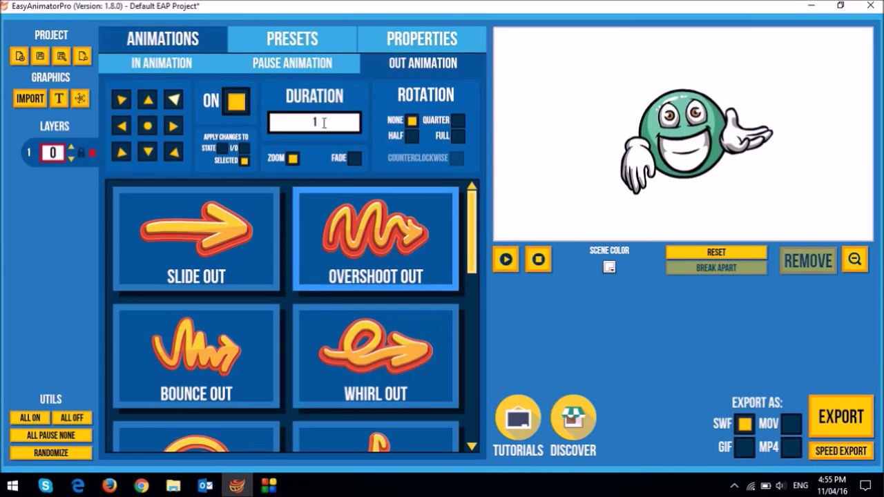
drag(323, 122, 287, 122)
text(2)
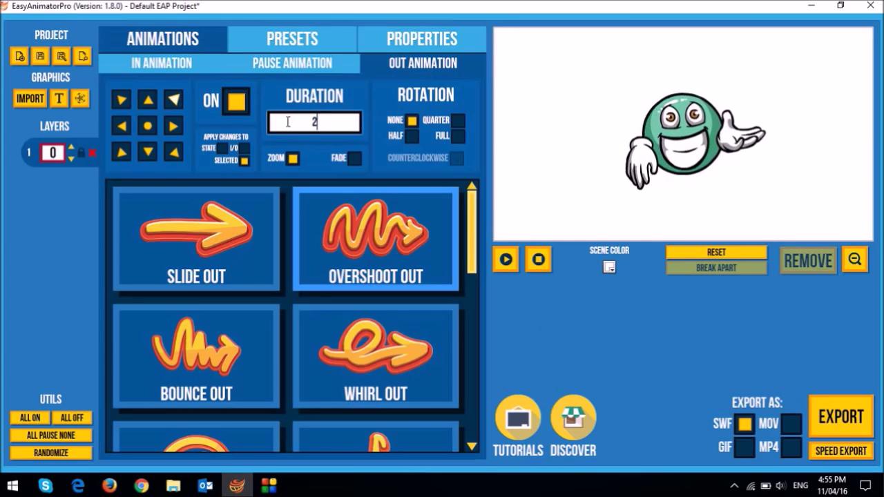
click(507, 261)
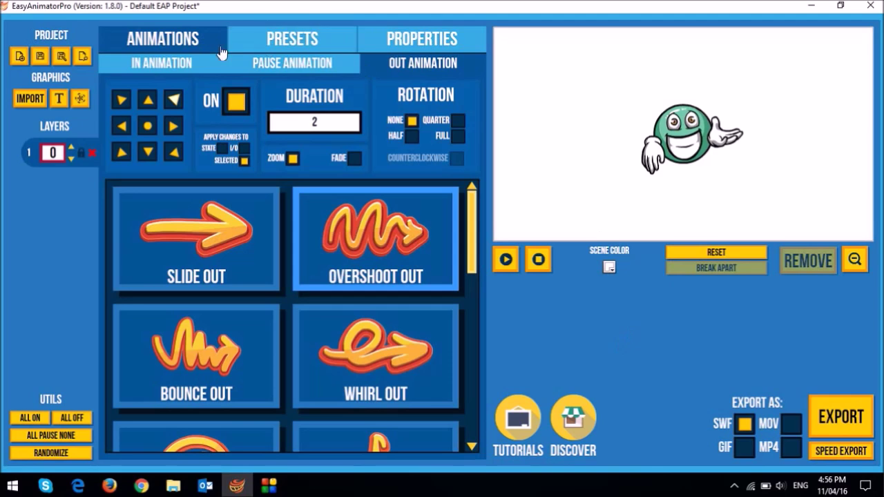
click(183, 64)
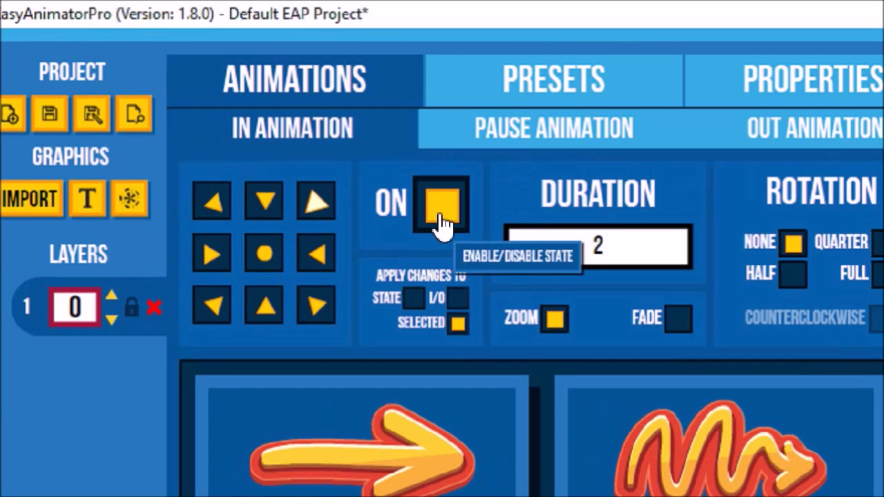
Step: Turn off both the entrance and the exit animations
click(442, 219)
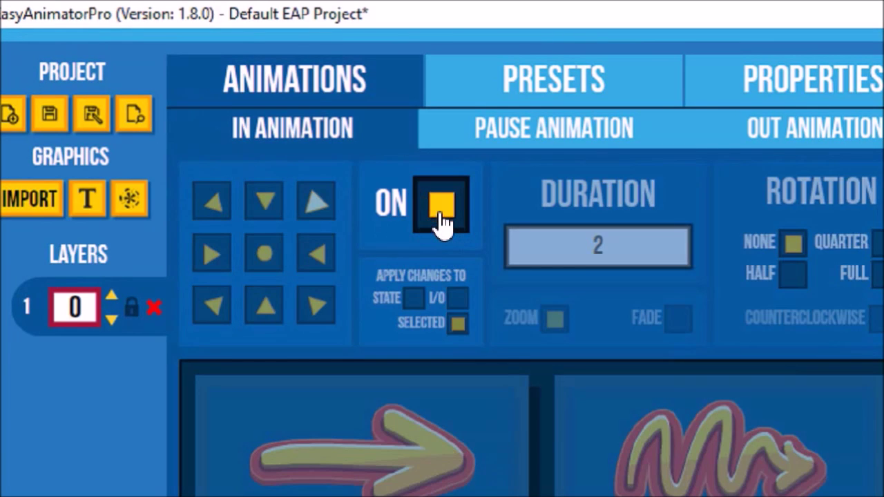
click(442, 220)
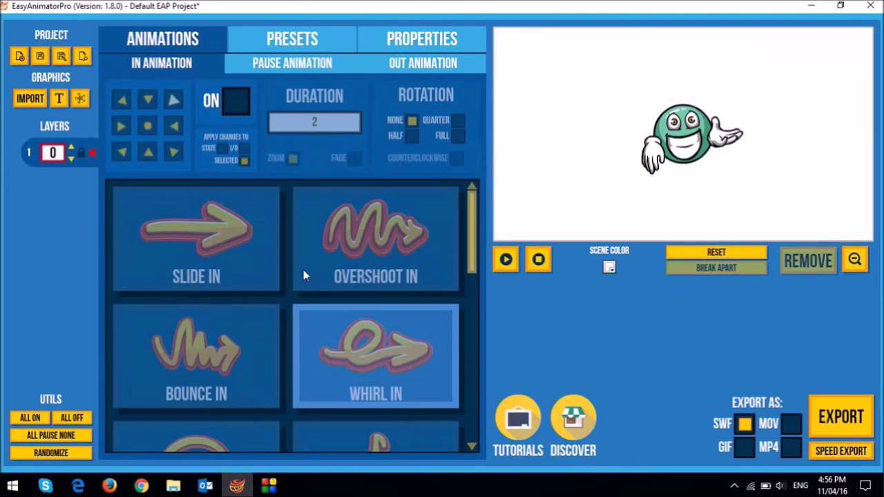
click(400, 69)
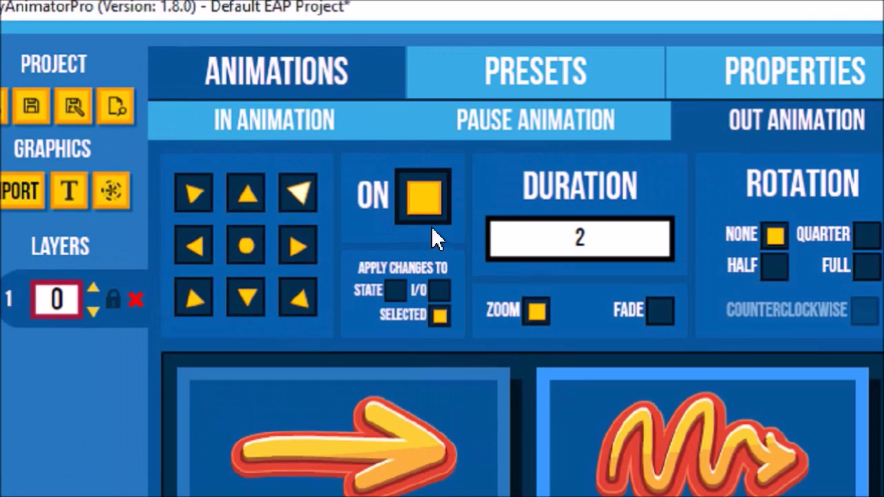
click(419, 219)
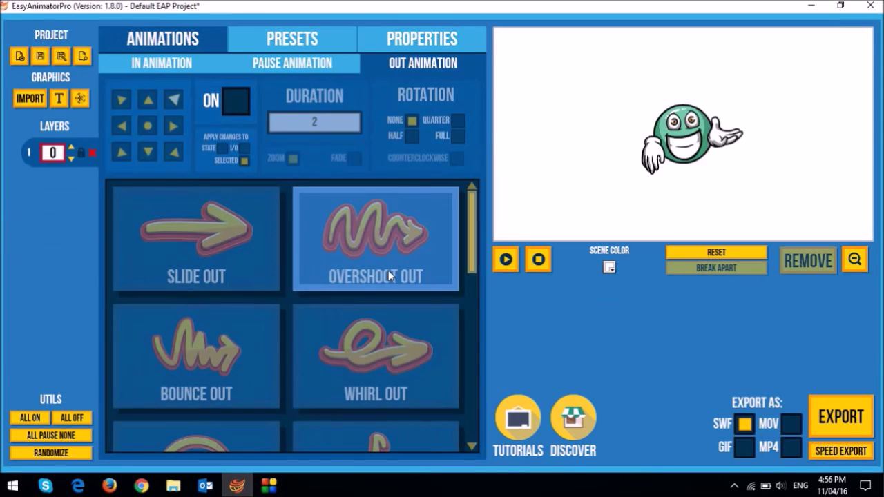
Step: Keep Zoom In Exaggerated as the pause effect and preview the pause-only zoom
click(304, 63)
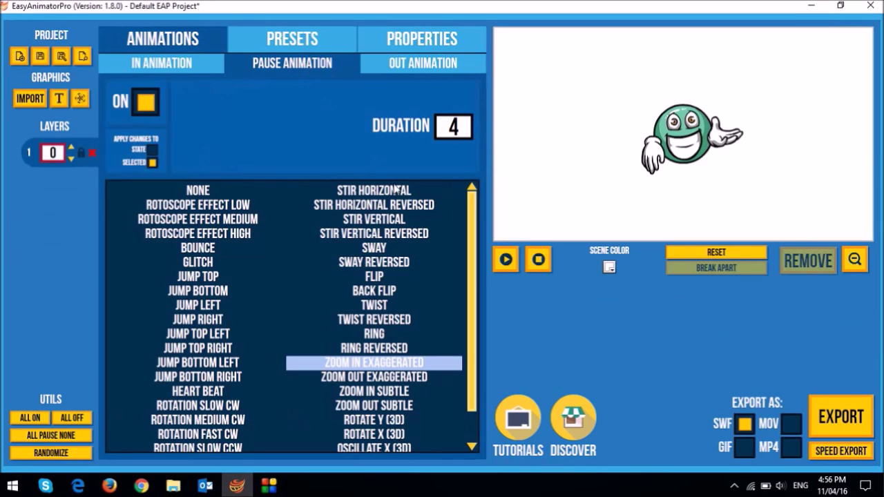
click(366, 364)
click(507, 261)
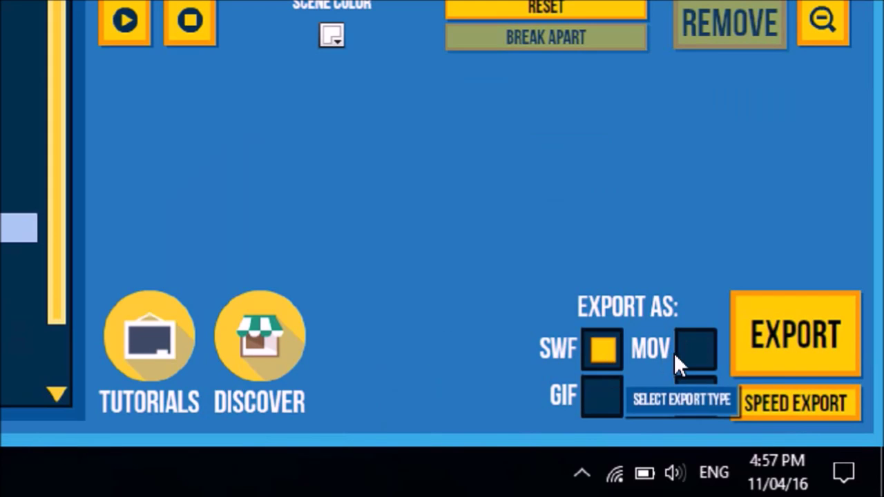
click(694, 407)
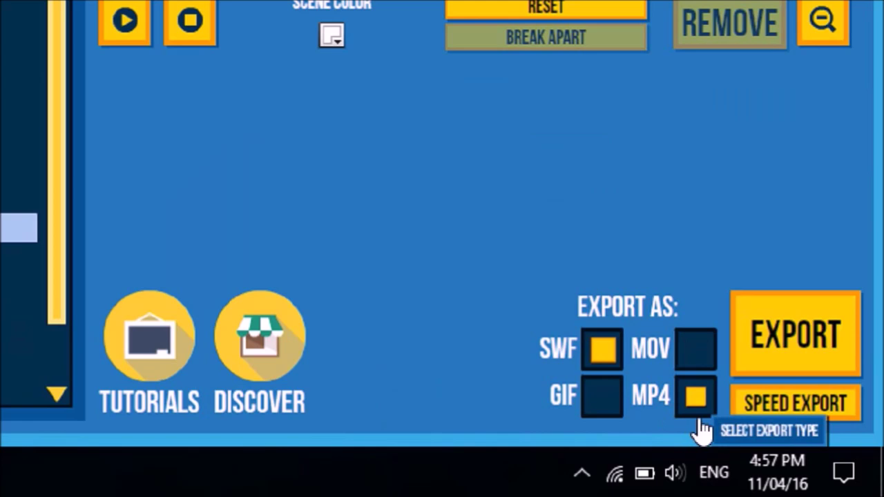
click(694, 411)
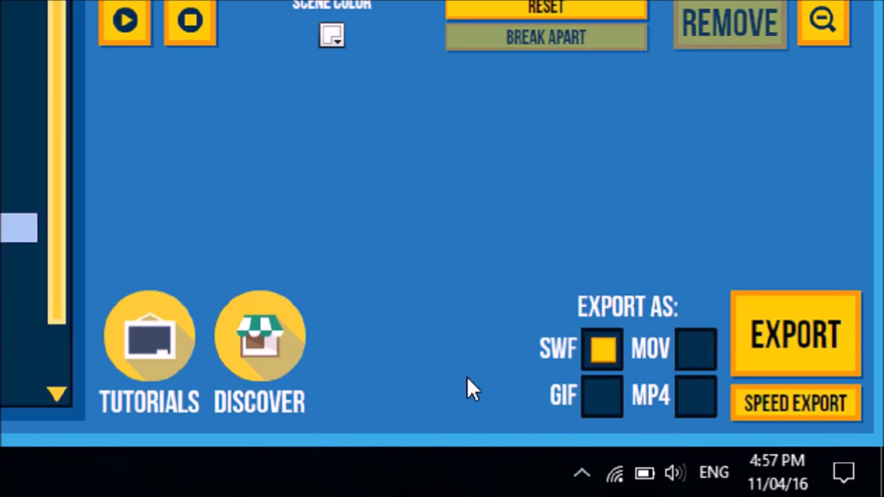